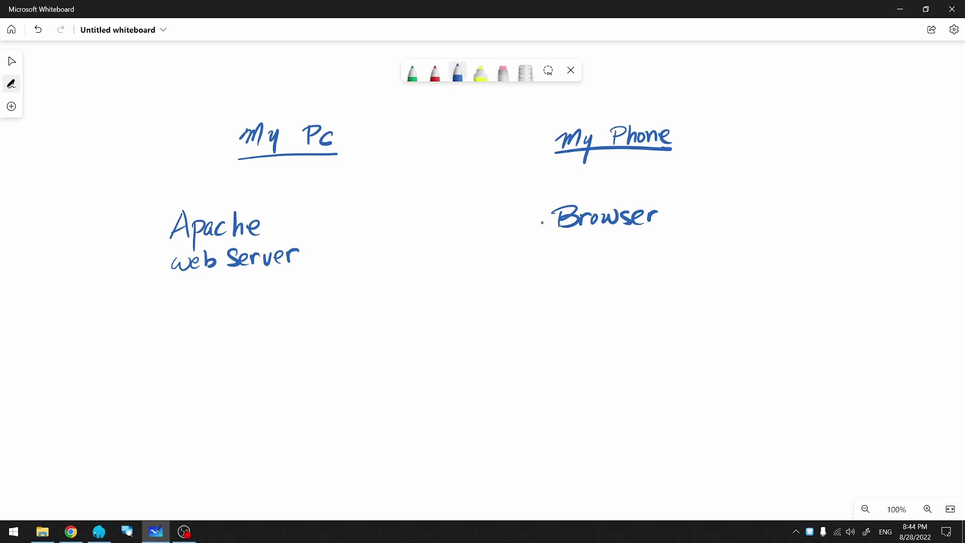
Draw a blue arrow on the whiteboard from 'Browser' leftward to 'Apache web Server'.
mouse_move(542, 223)
mouse_down()
mouse_move(322, 222)
mouse_move(330, 231)
mouse_up()
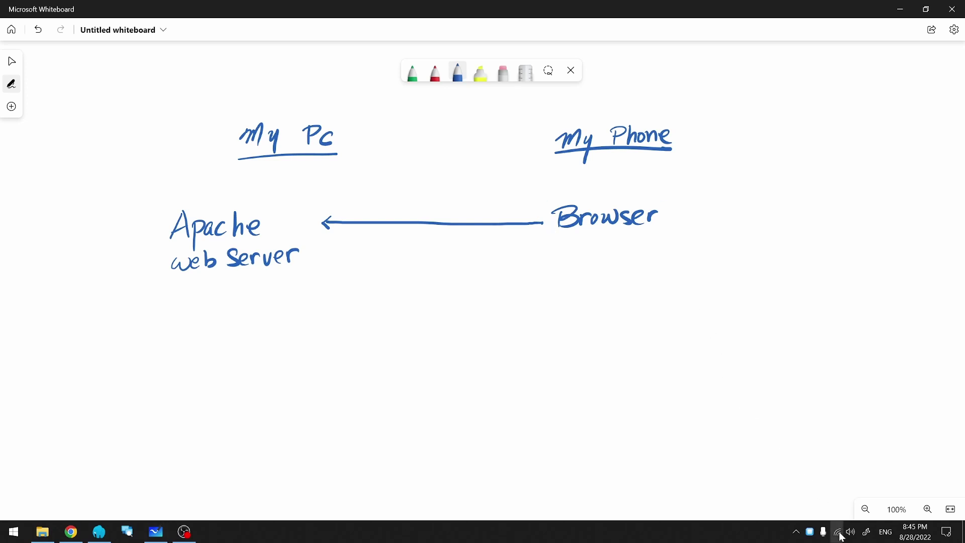
Open the tomato Wi-Fi network's properties and select its IPv4 address 192.168.0.122.
click(839, 533)
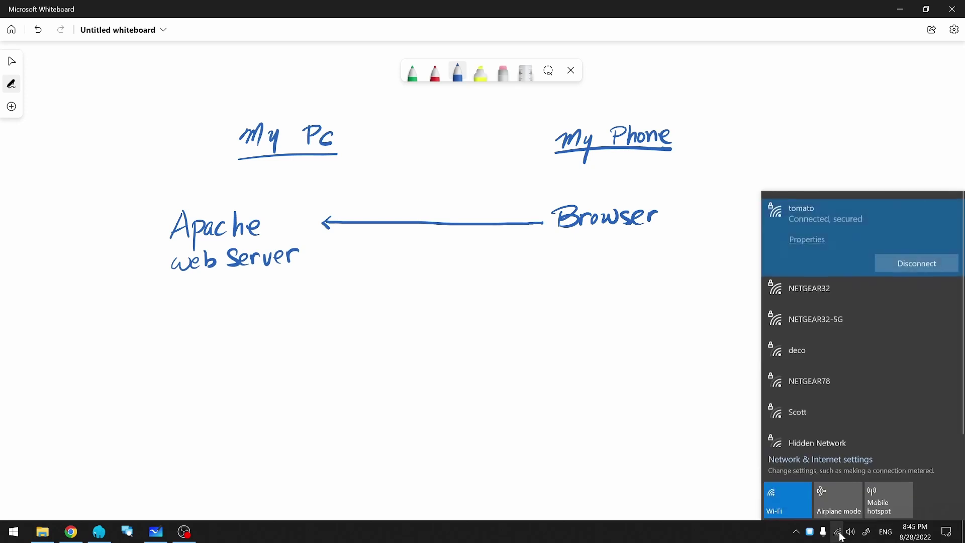
click(806, 239)
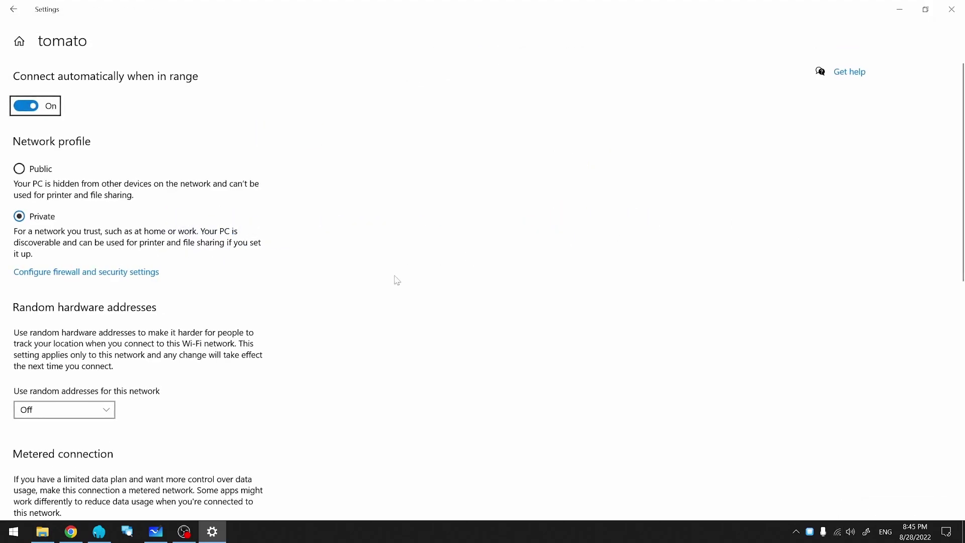
scroll(398, 280, down, 10)
drag(188, 371, 140, 371)
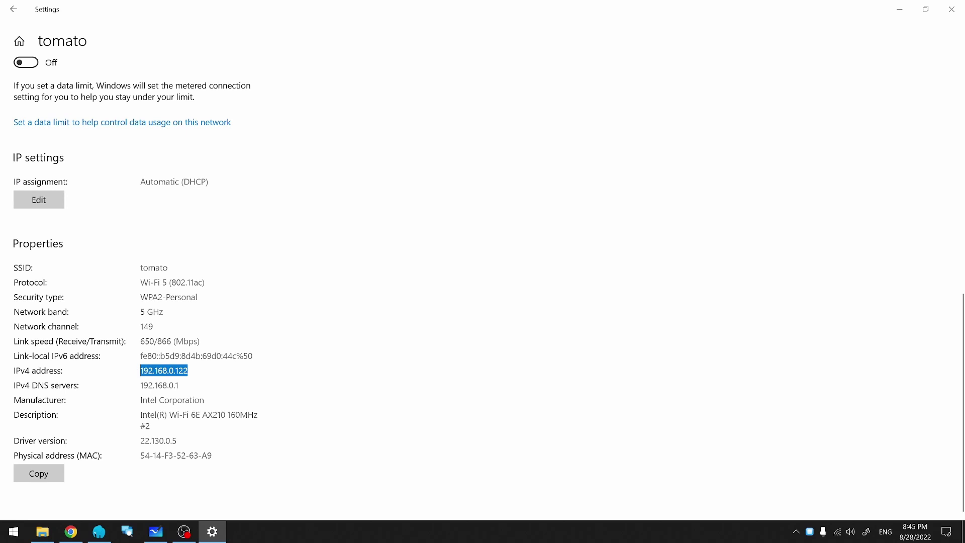
click(156, 531)
mouse_move(169, 304)
mouse_down()
mouse_move(203, 336)
mouse_move(290, 318)
mouse_up()
mouse_move(307, 302)
mouse_down()
mouse_move(301, 318)
mouse_move(319, 303)
mouse_up()
drag(342, 302, 342, 317)
drag(349, 304, 370, 317)
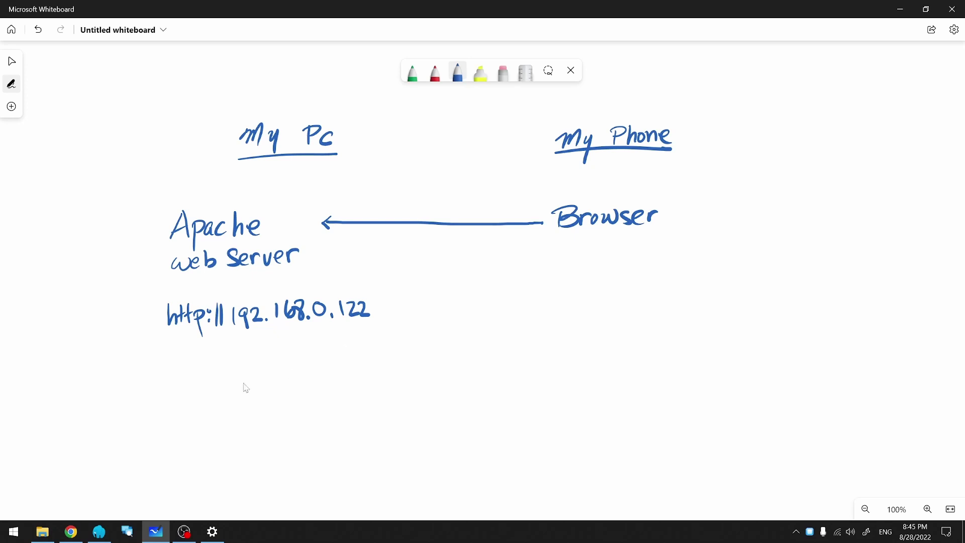
click(99, 531)
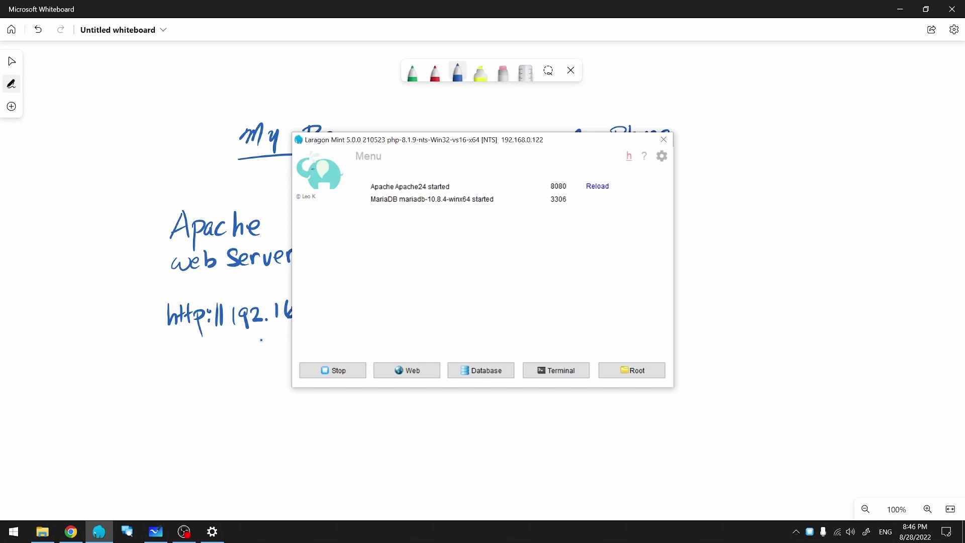
In Chrome, replace localhost with 192.168.0.122 to load the Veggie Lee order page.
click(71, 531)
drag(112, 30, 82, 30)
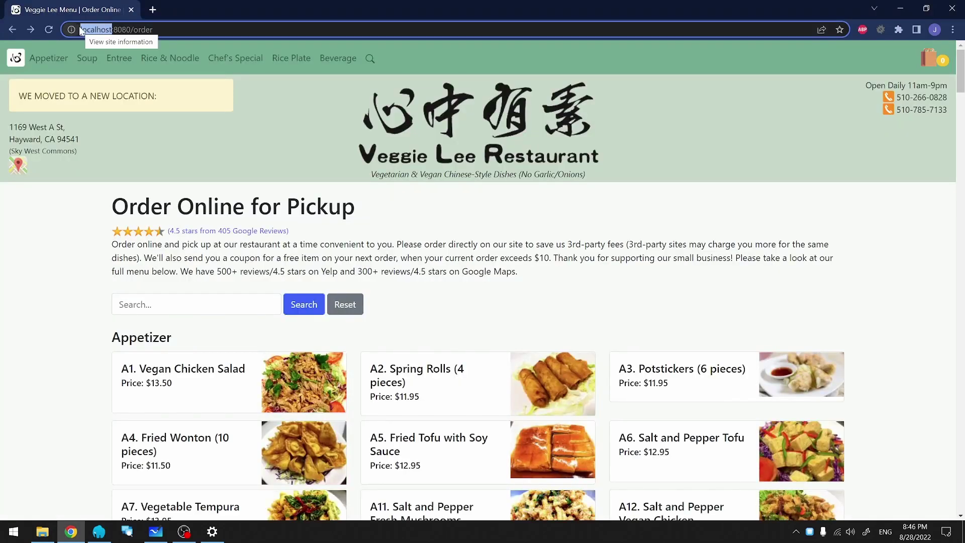
text(192)
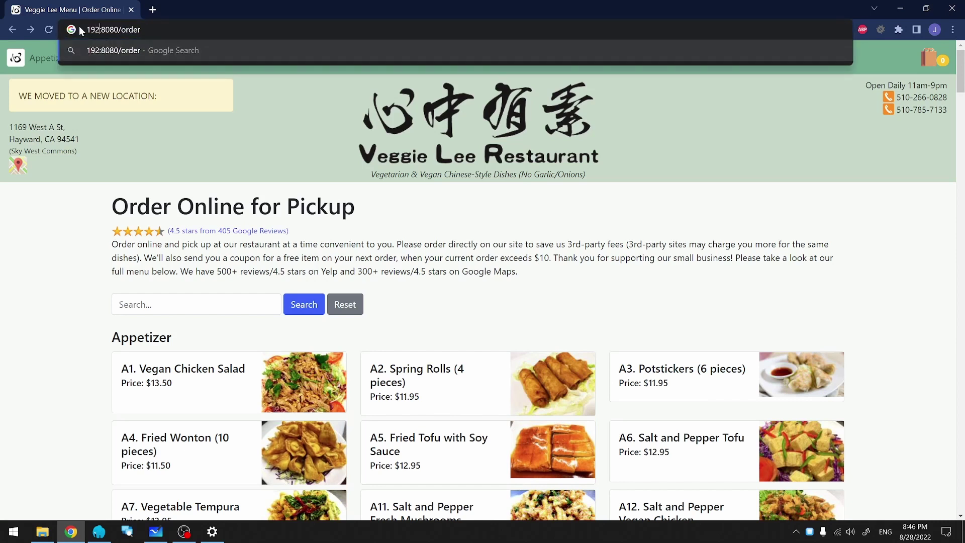
text(.168.0.122)
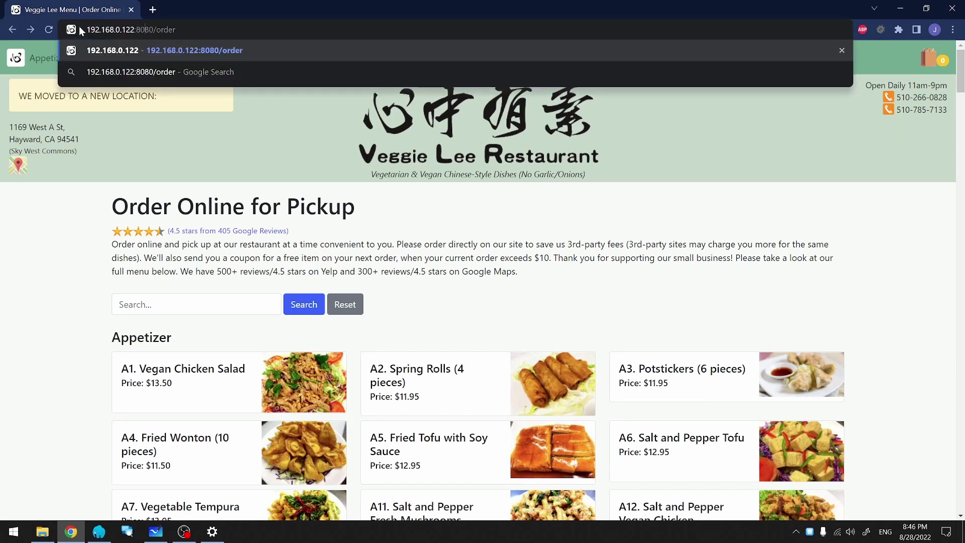
key(Return)
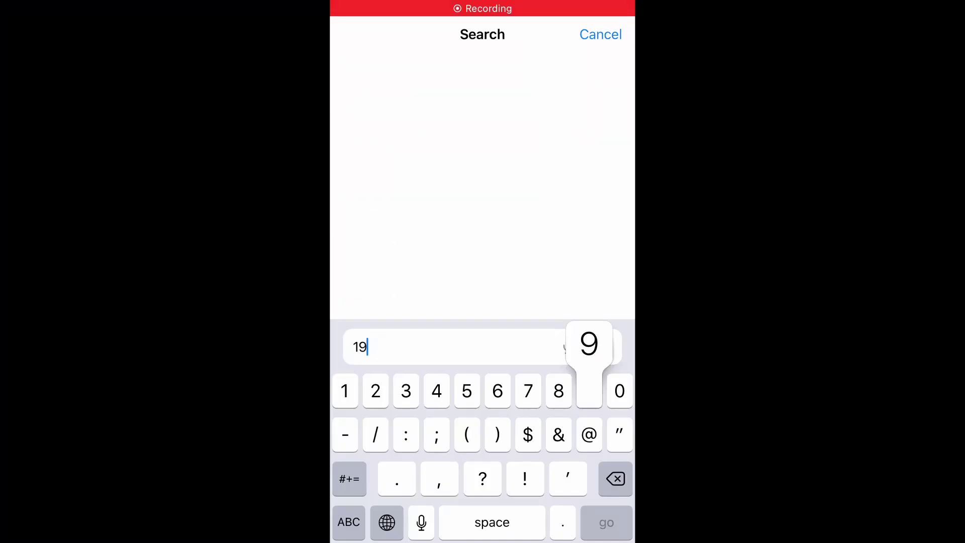
On the phone, open 192.168.0.122:8080 in Safari and view the Appetizer section's A3 Potstickers.
text(2.168.0.)
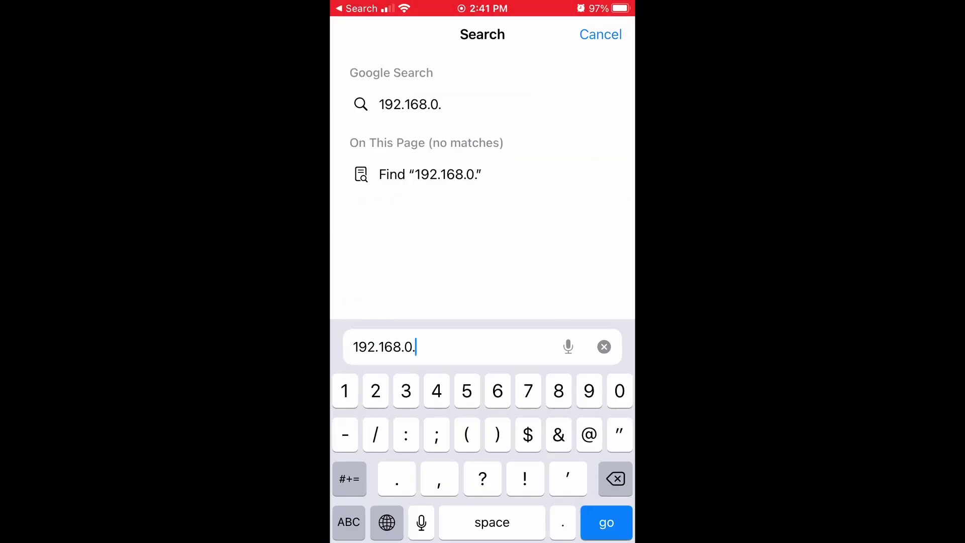
text(122:8080)
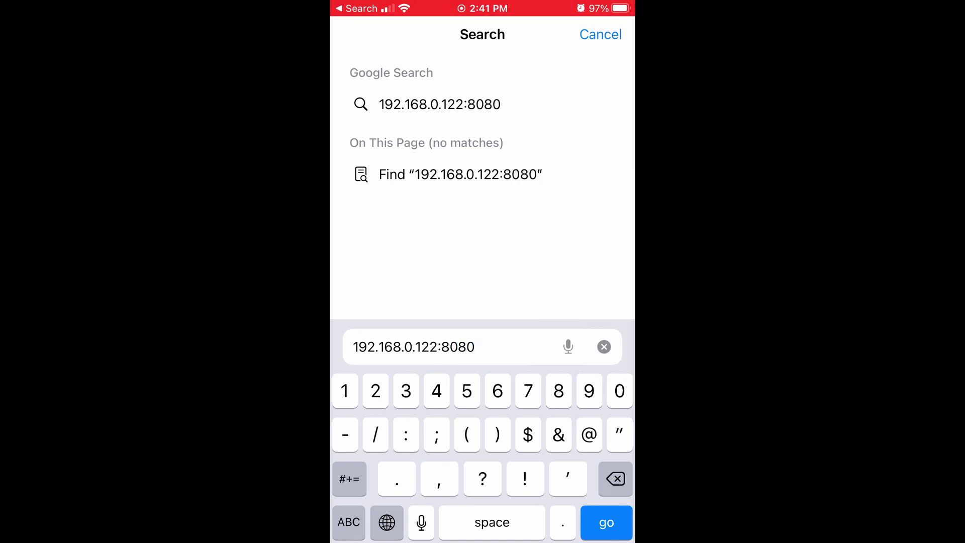
key(Return)
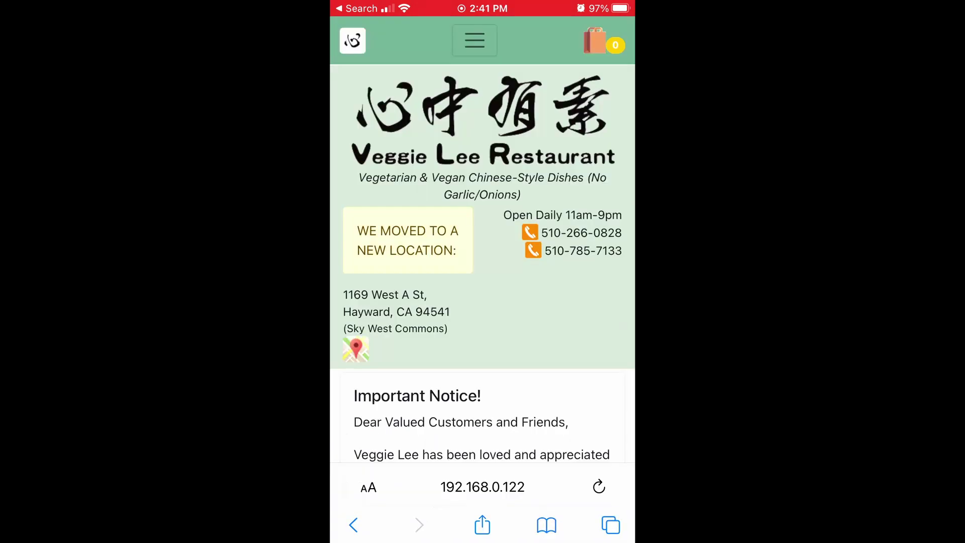
click(474, 41)
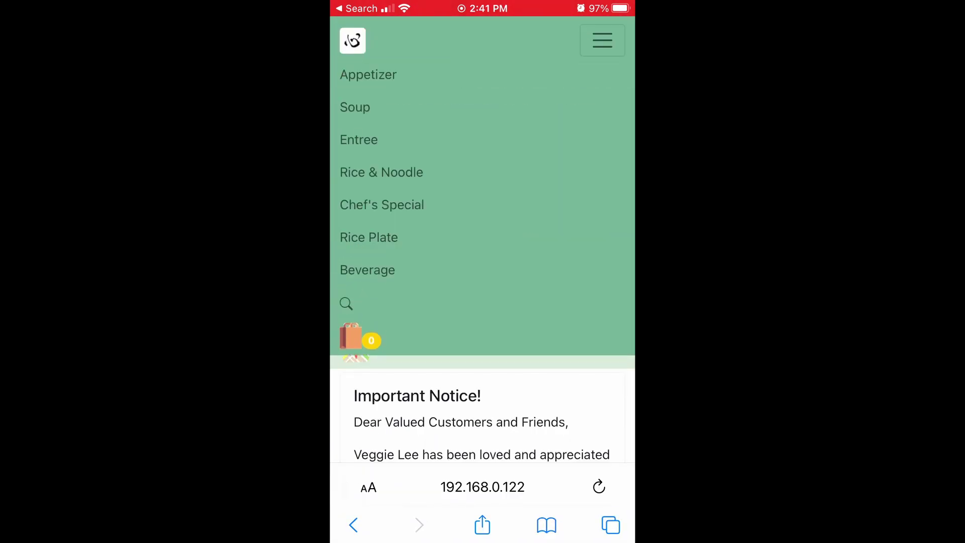
click(368, 74)
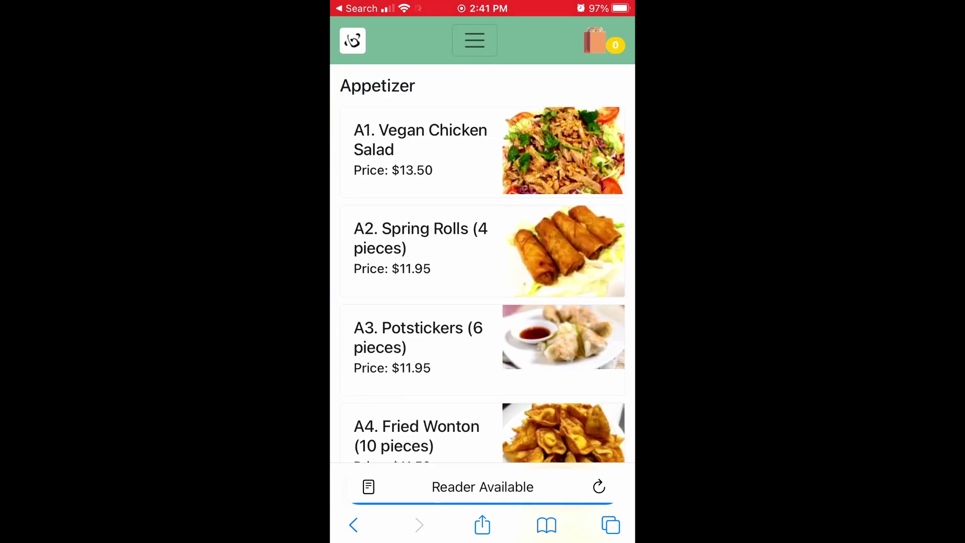
click(409, 322)
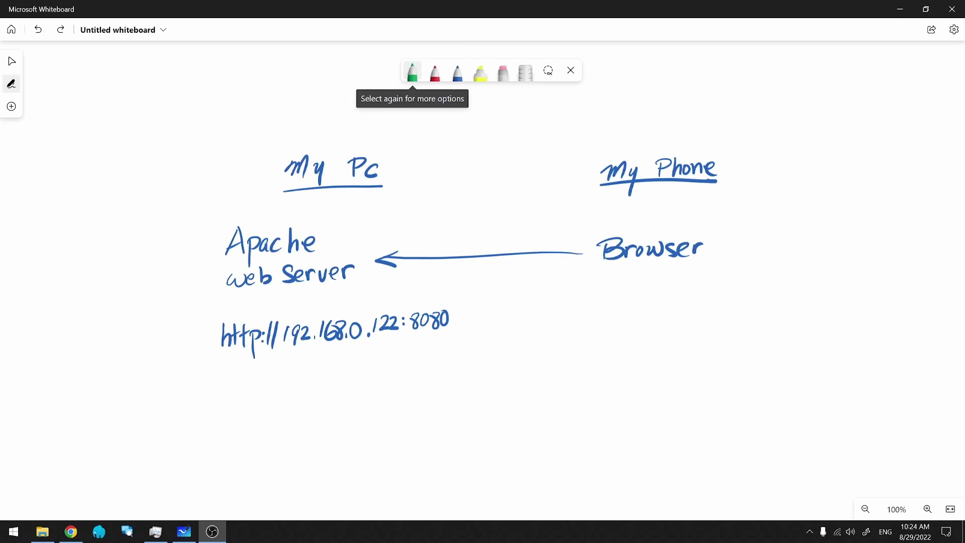
Bracket the PC's 192.168.0. in green and start writing the phone's address under Browser.
mouse_move(276, 350)
mouse_down()
mouse_move(276, 365)
mouse_move(369, 360)
mouse_move(370, 347)
mouse_up()
drag(607, 310, 602, 330)
mouse_move(617, 313)
mouse_down()
mouse_move(613, 330)
mouse_move(642, 327)
mouse_up()
click(636, 324)
key(ctrl+z)
Finish writing 192.168.0.? in green under Browser and bracket its network part.
drag(663, 308, 658, 324)
mouse_move(673, 309)
mouse_down()
mouse_move(666, 321)
mouse_move(670, 309)
mouse_move(730, 301)
mouse_move(724, 313)
mouse_up()
click(679, 322)
click(704, 321)
click(725, 319)
mouse_move(594, 338)
mouse_down()
mouse_move(670, 346)
mouse_move(703, 336)
mouse_up()
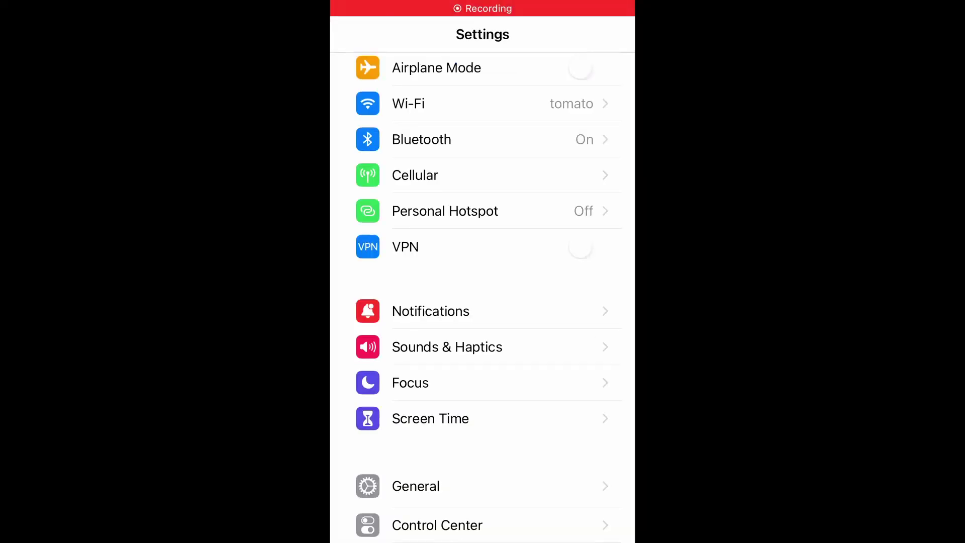
Read the phone's IP from the tomato Wi-Fi details and complete the green address as 192.168.0.106.
click(408, 103)
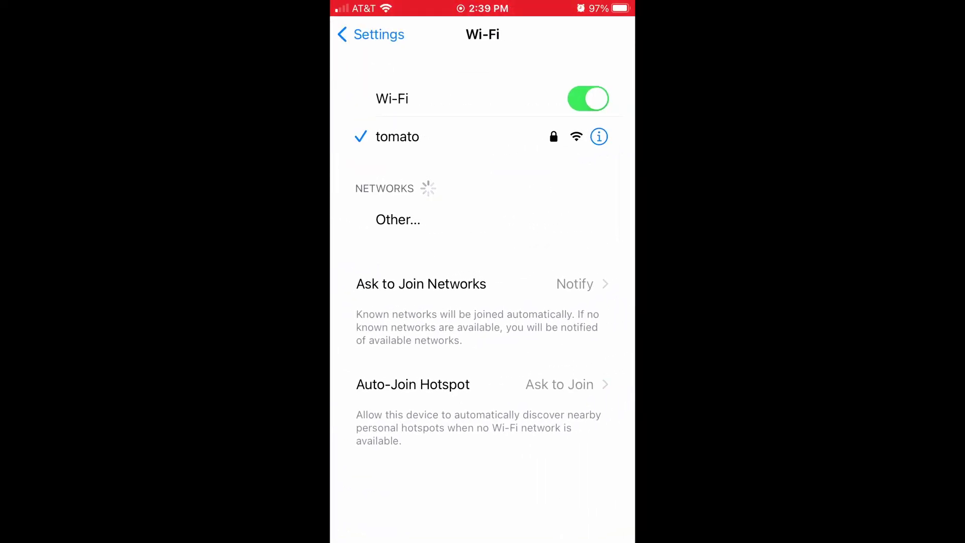
click(397, 136)
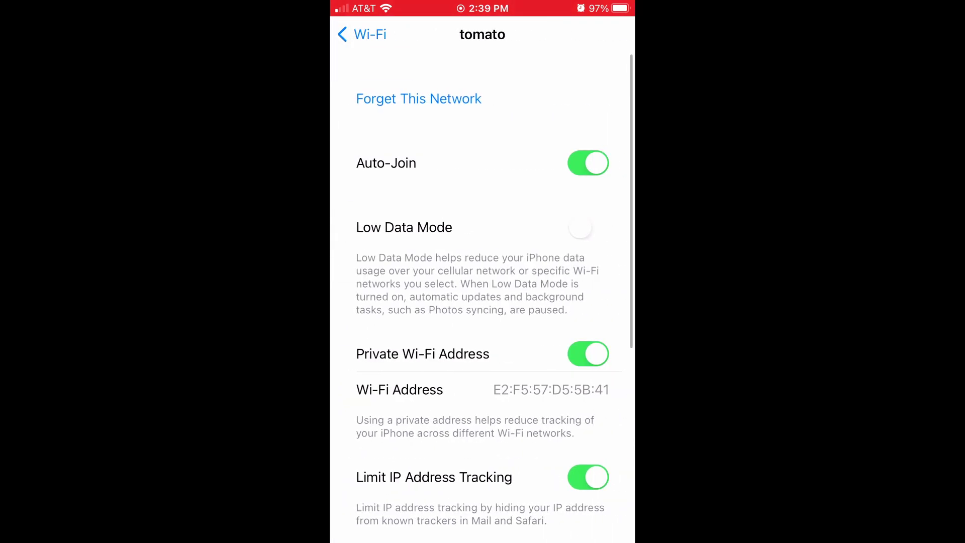
scroll(482, 302, down, 7)
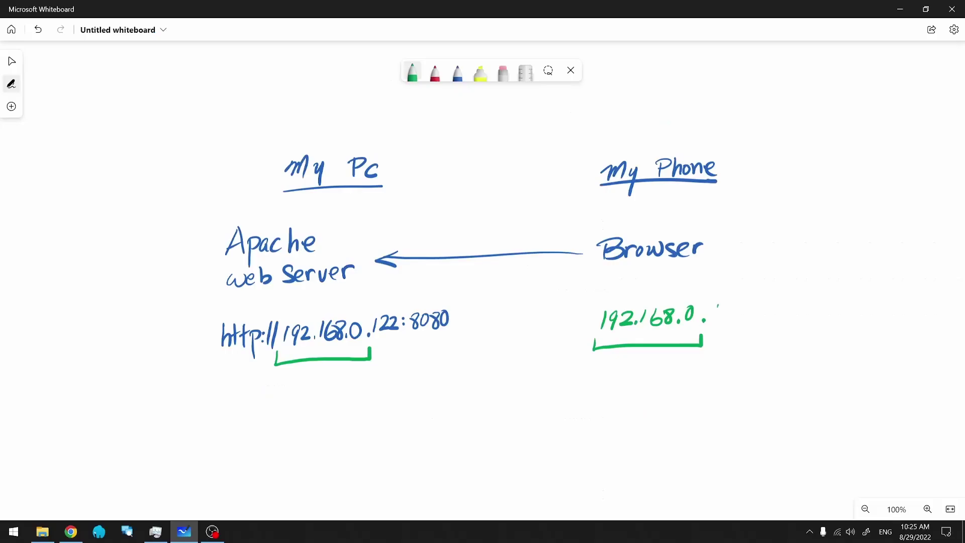
drag(717, 306, 713, 323)
drag(729, 305, 740, 316)
Tick both IP addresses in green and draw a labelled red firewall line stopping the Browser request.
drag(643, 362, 668, 355)
drag(322, 375, 336, 371)
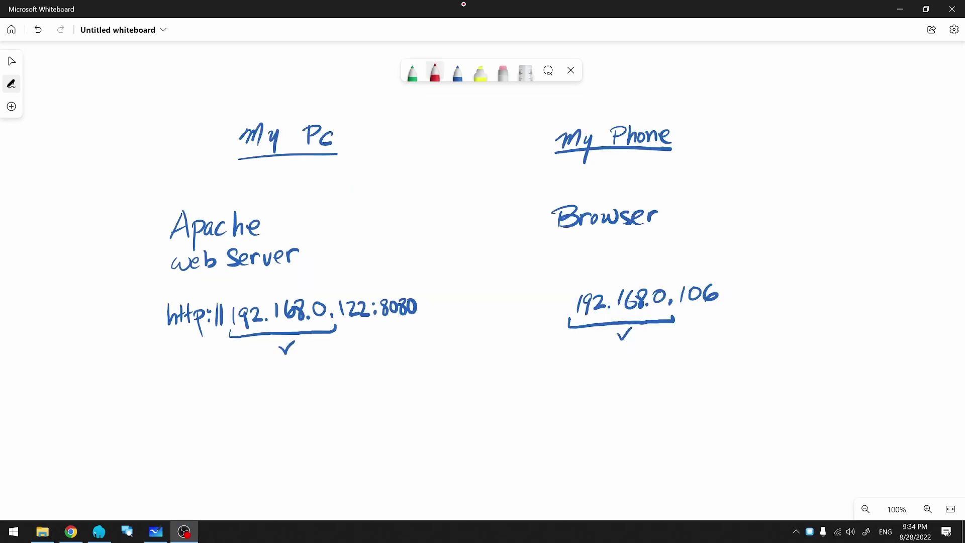
mouse_move(434, 163)
mouse_down()
mouse_move(443, 361)
mouse_move(423, 139)
mouse_move(480, 147)
mouse_up()
mouse_move(545, 218)
mouse_down()
mouse_move(444, 225)
mouse_move(456, 232)
mouse_up()
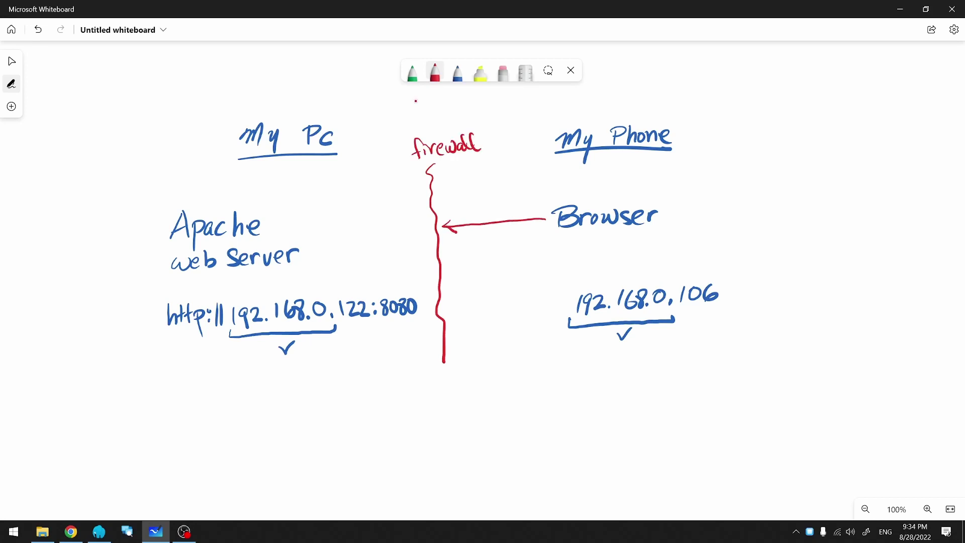
click(71, 531)
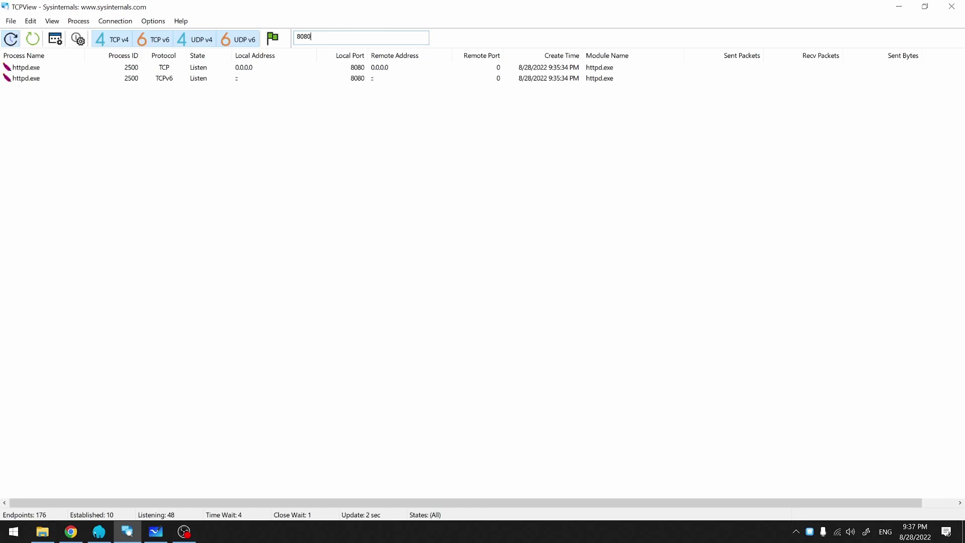
In TCPView filtered to port 8080, inspect the httpd.exe TCP and TCPv6 listener rows.
click(368, 71)
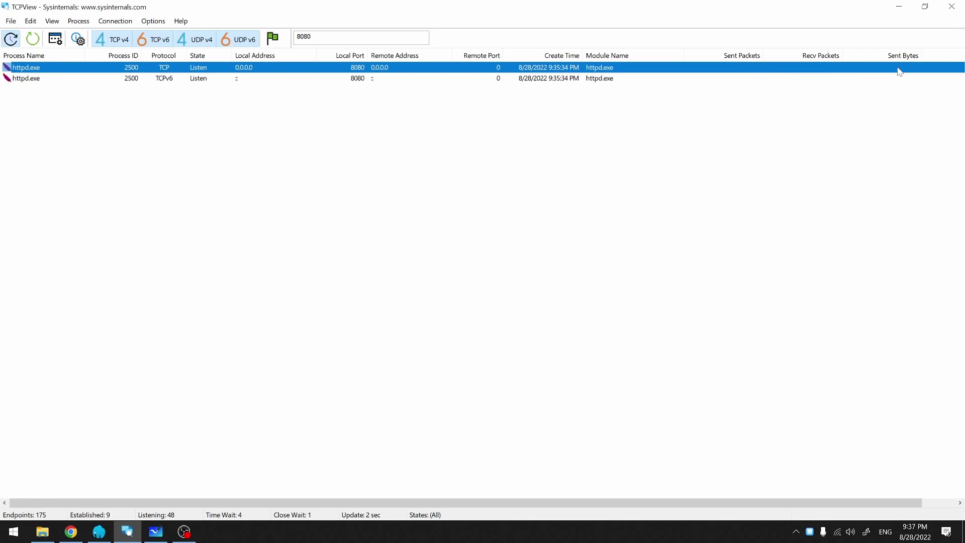
click(751, 66)
click(912, 67)
key(Down)
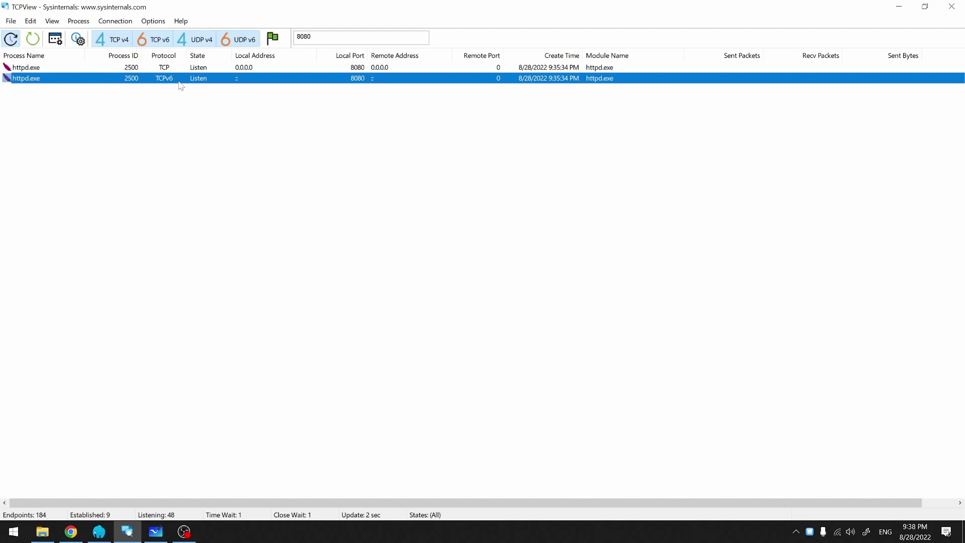
key(Up)
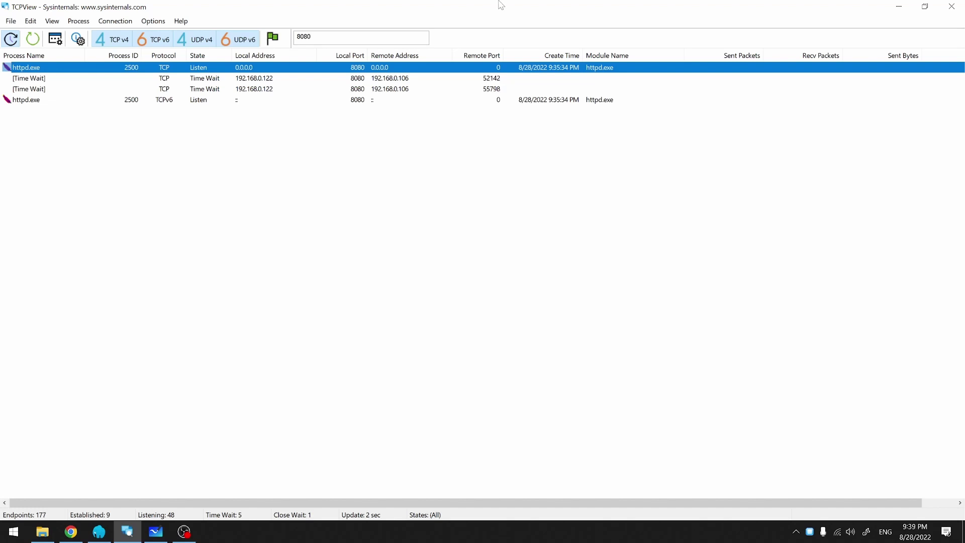
Search the Start menu for 'firewall' and open the Windows Defender Firewall control panel.
click(16, 533)
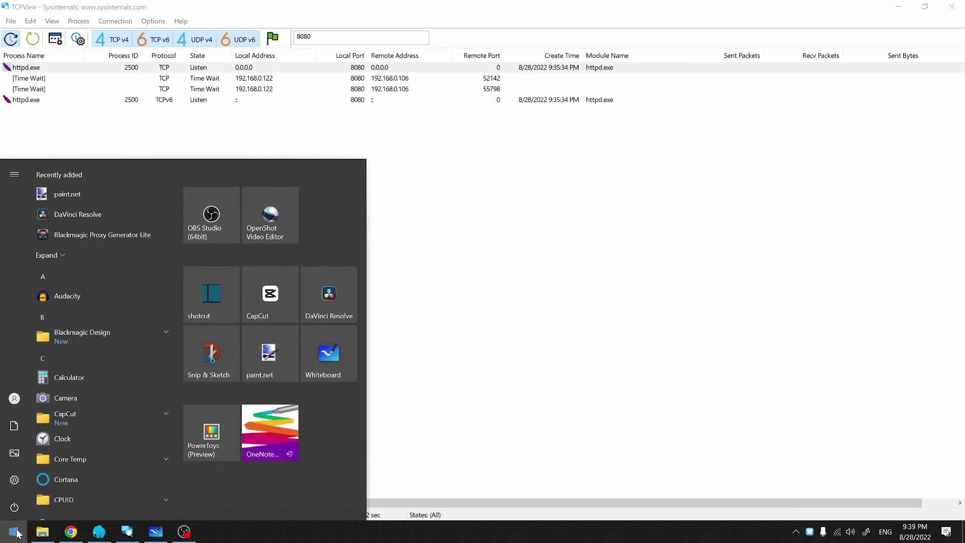
text(firewall)
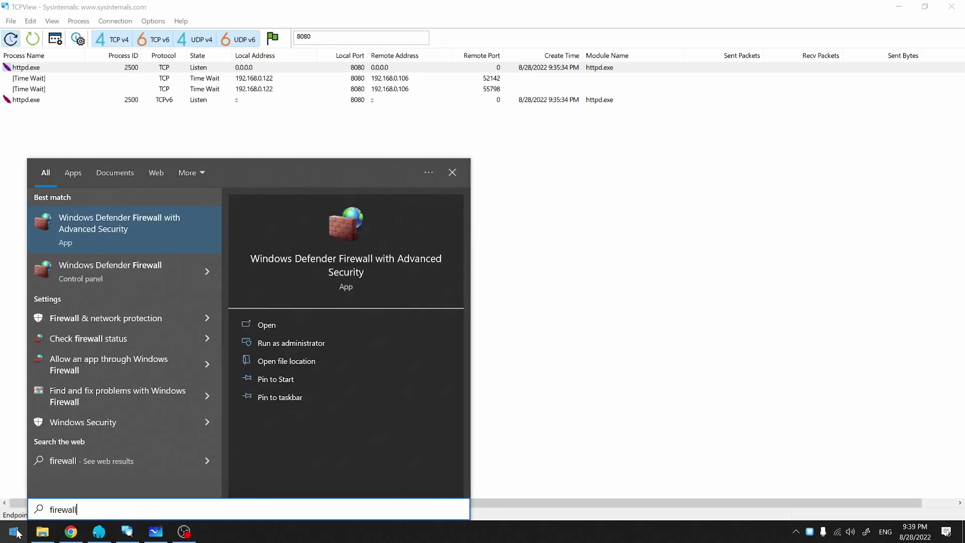
key(Down)
key(Return)
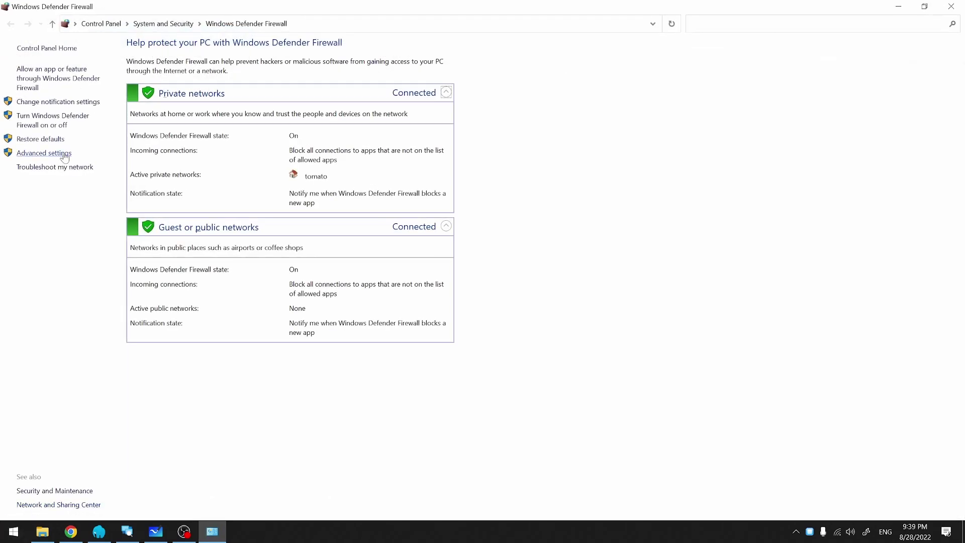
Show the advanced firewall's inbound rules sorted by name.
click(64, 156)
click(62, 62)
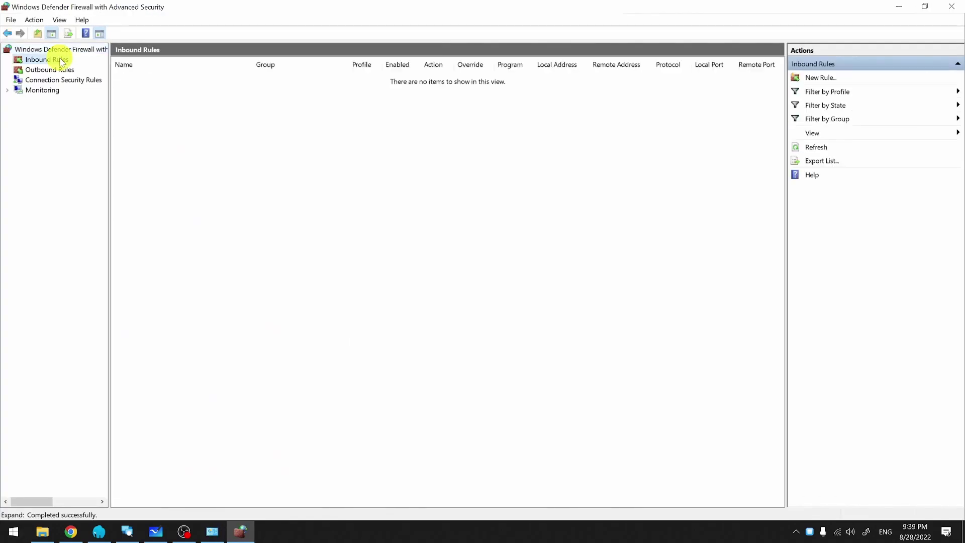
click(173, 61)
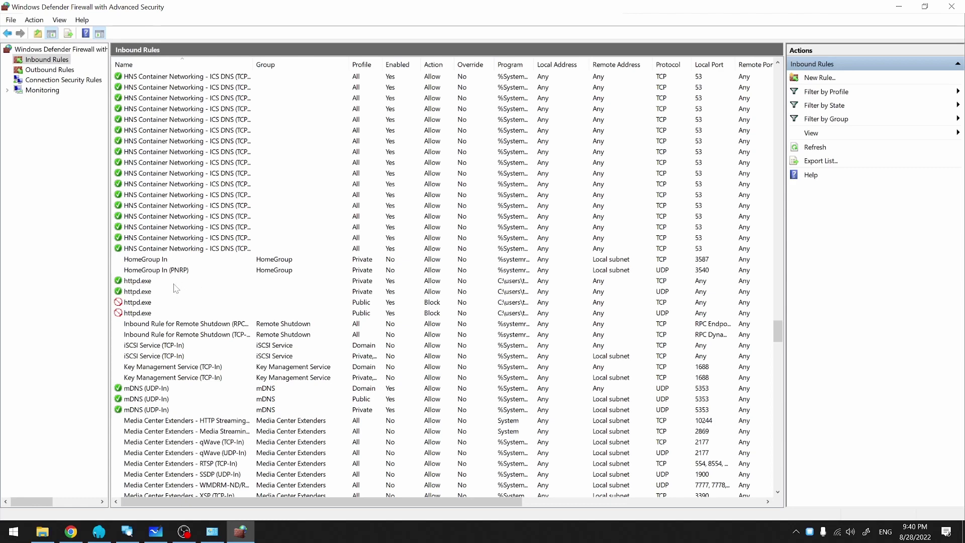
Select the four httpd.exe rules to compare the Private Allow and Public Block pairs.
drag(173, 284, 216, 313)
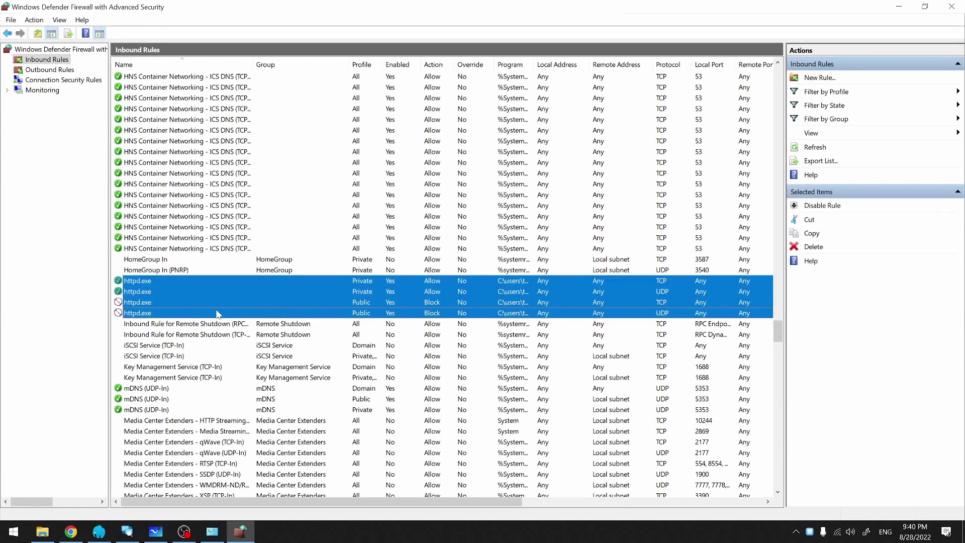
click(371, 280)
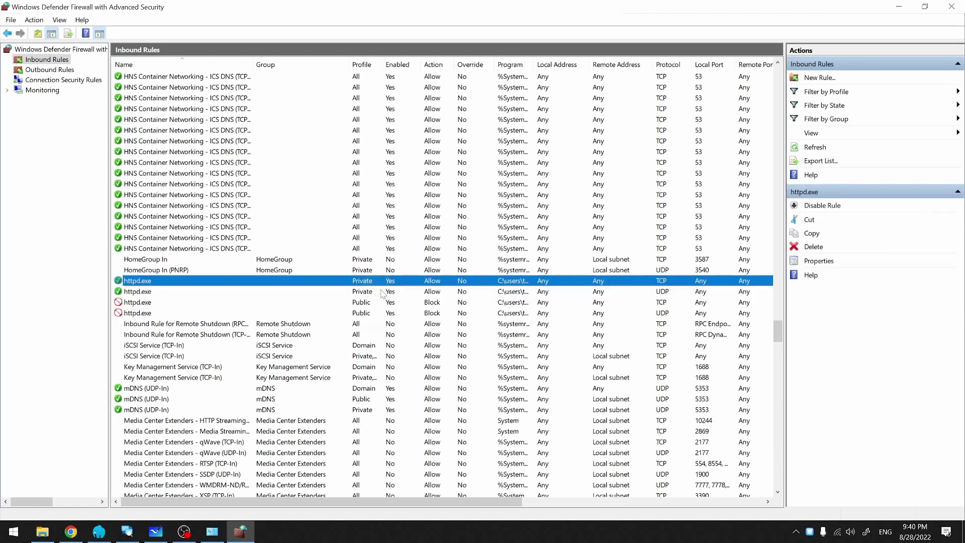
shift+click(380, 292)
click(382, 302)
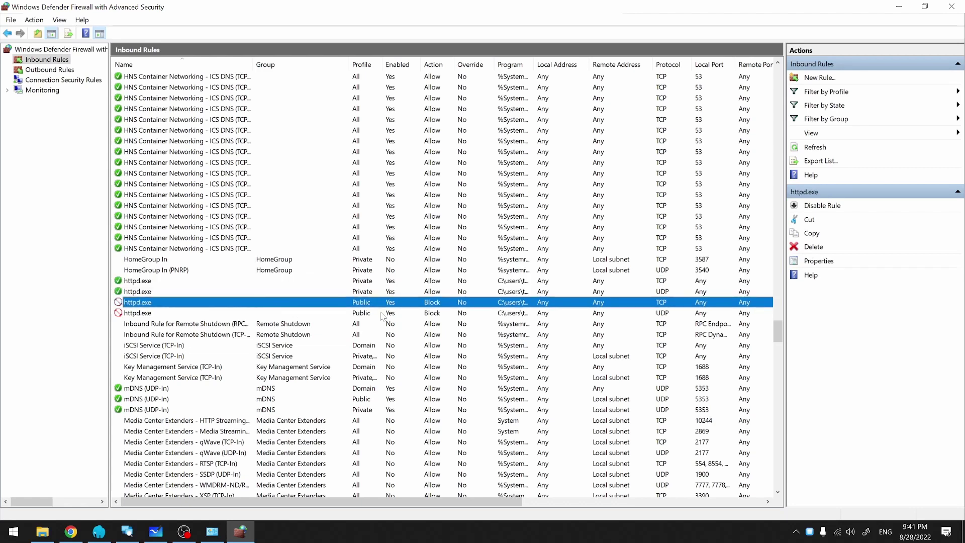
shift+click(390, 313)
click(386, 280)
shift+click(401, 292)
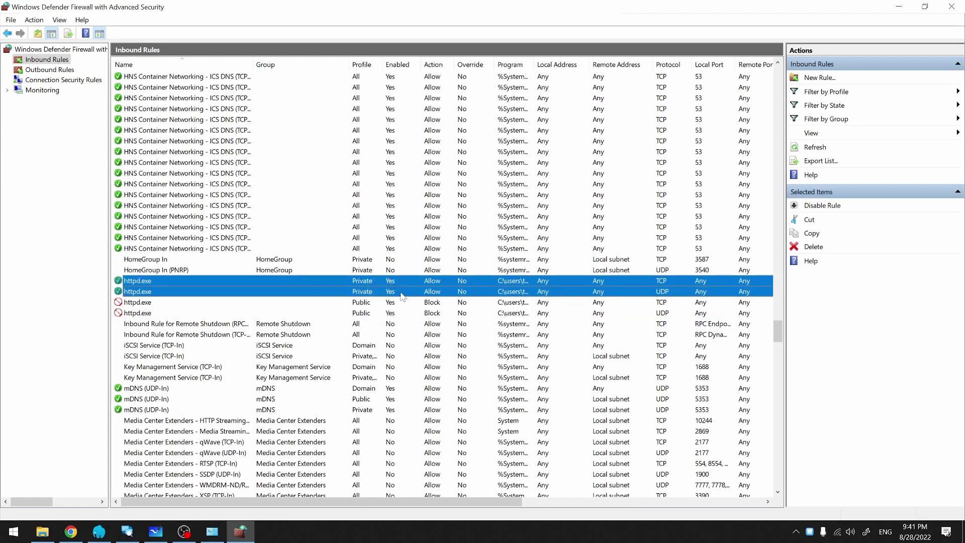
click(391, 303)
shift+click(384, 312)
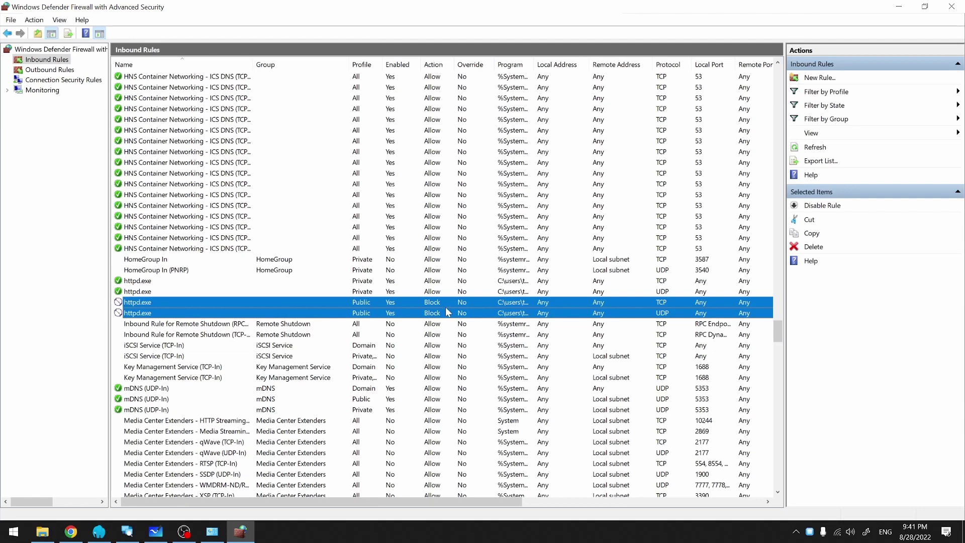
click(446, 281)
shift+click(448, 292)
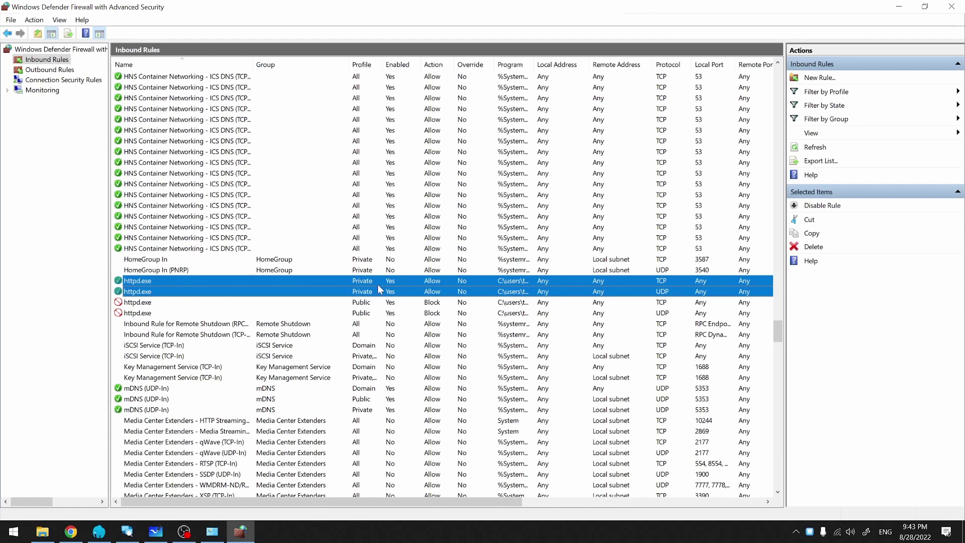
click(837, 533)
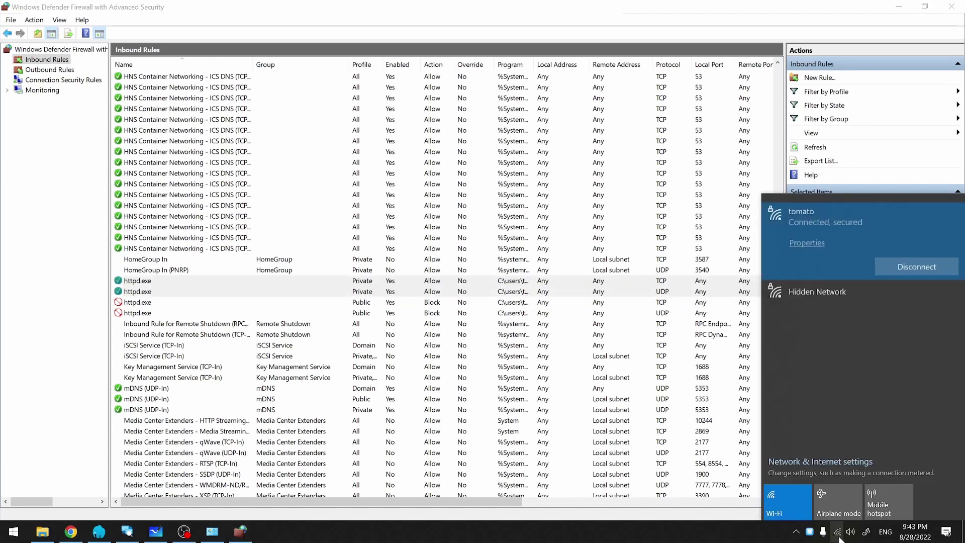
click(811, 239)
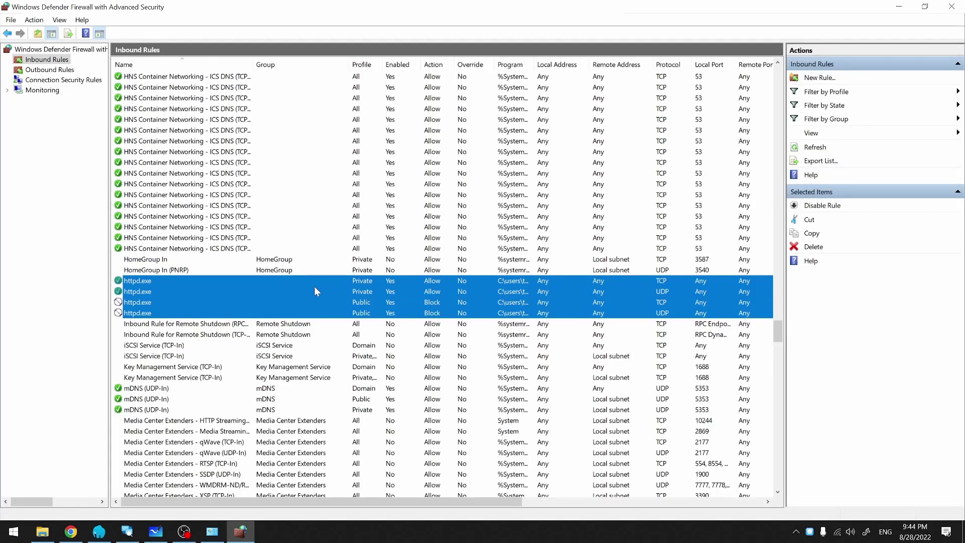
Delete the four httpd.exe inbound rules.
key(Delete)
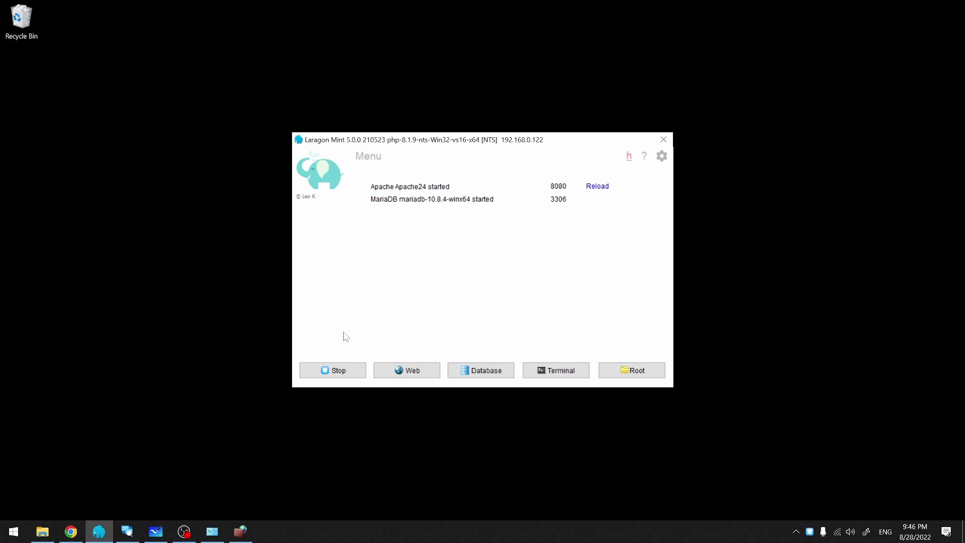
Restart Apache and MariaDB in Laragon and allow Apache HTTP Server on private networks.
click(342, 370)
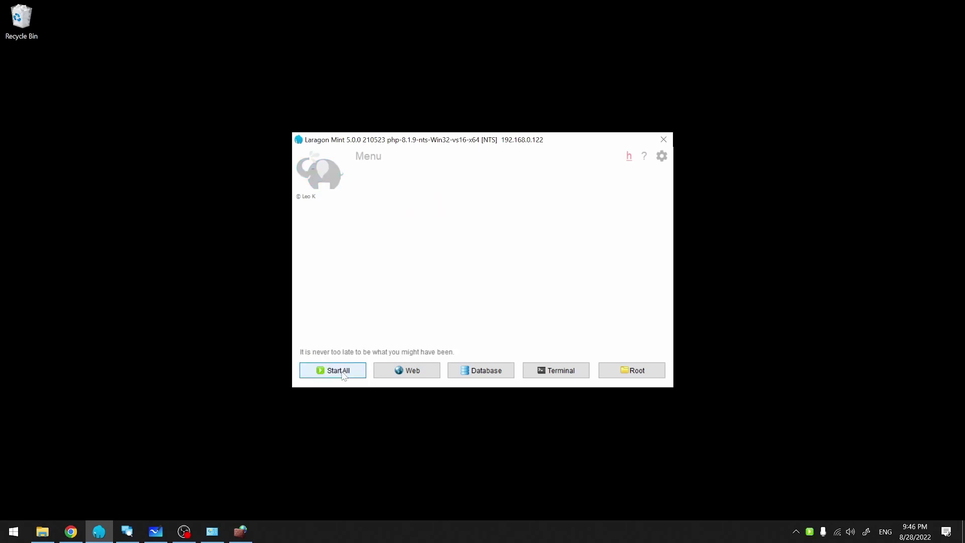
click(341, 371)
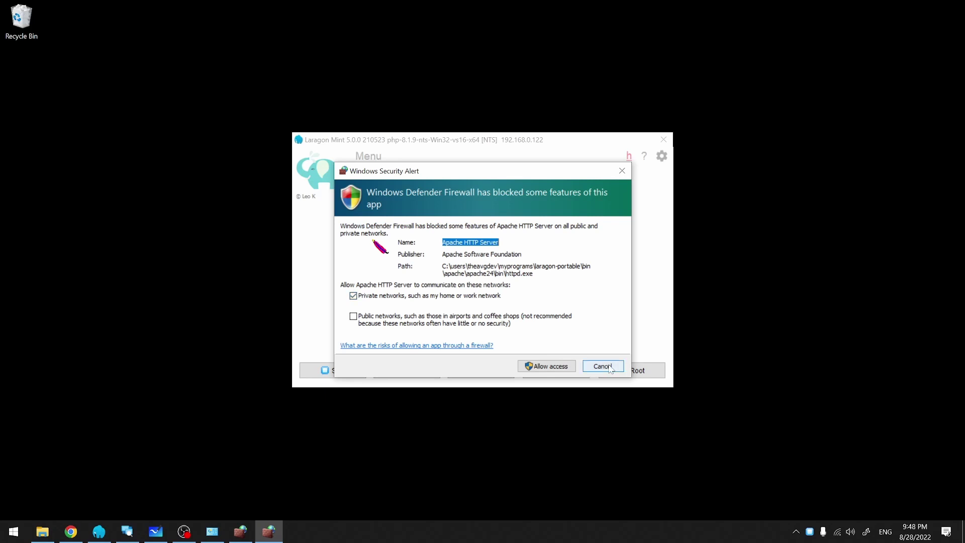
click(549, 366)
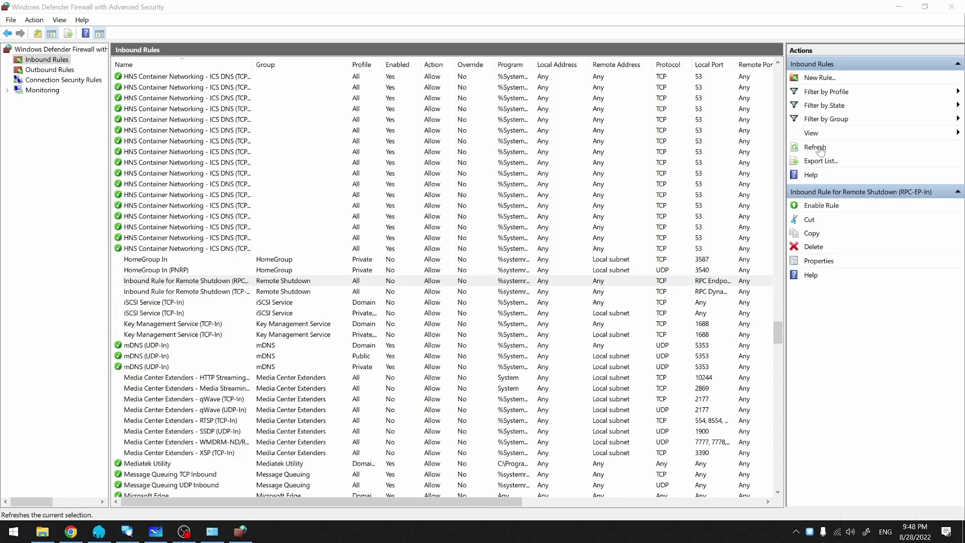
Refresh the inbound rules to see the recreated httpd.exe rules, then bring up TCPView.
click(819, 147)
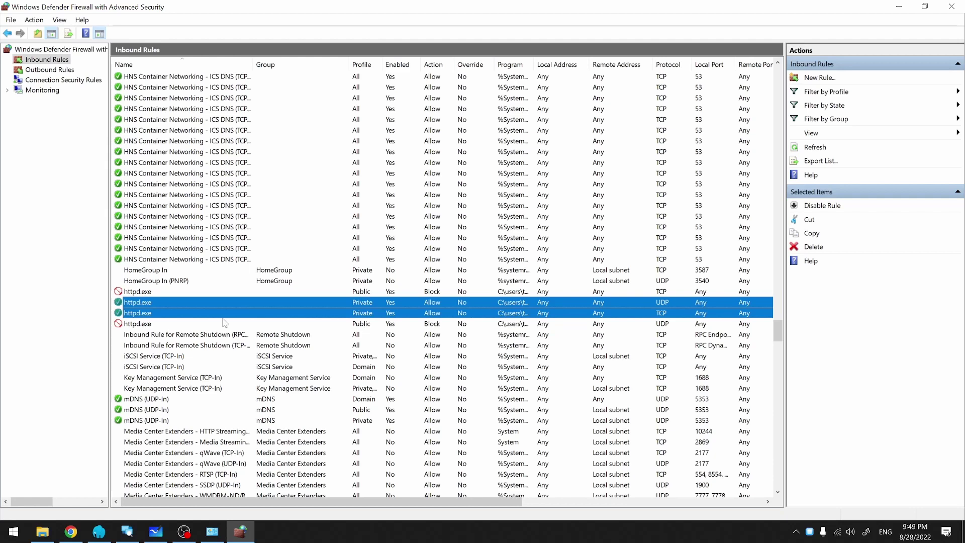
click(126, 532)
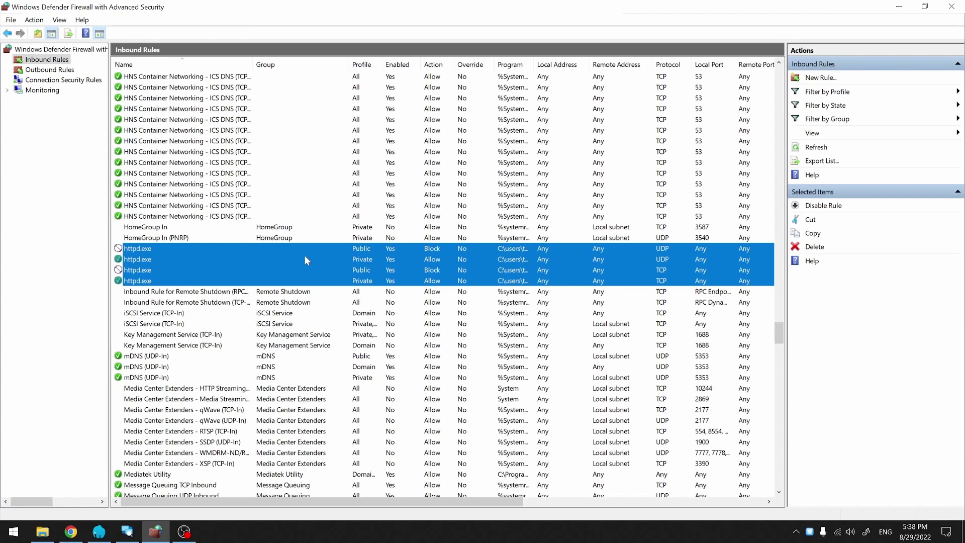
Delete the httpd.exe rules and start a new program rule for the pasted httpd.exe path.
key(Delete)
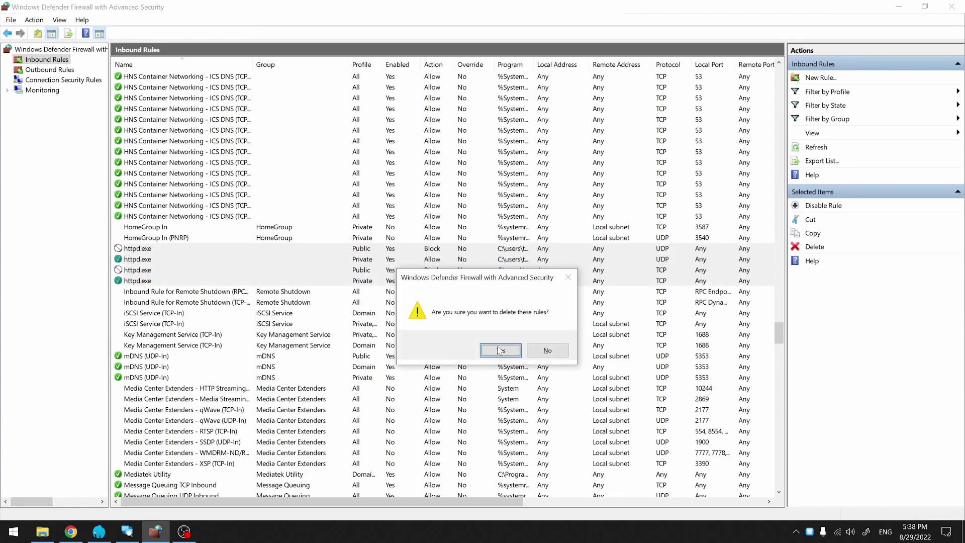
click(511, 351)
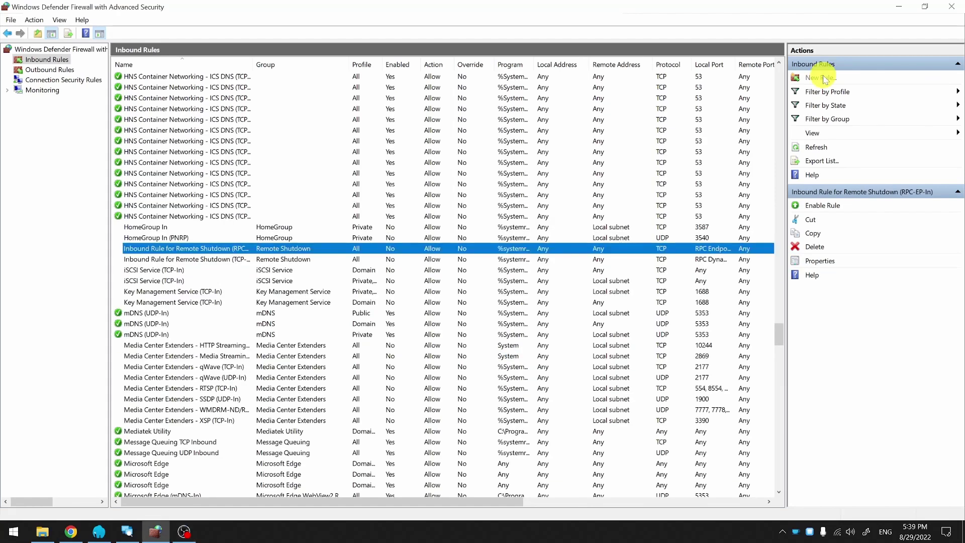
click(823, 77)
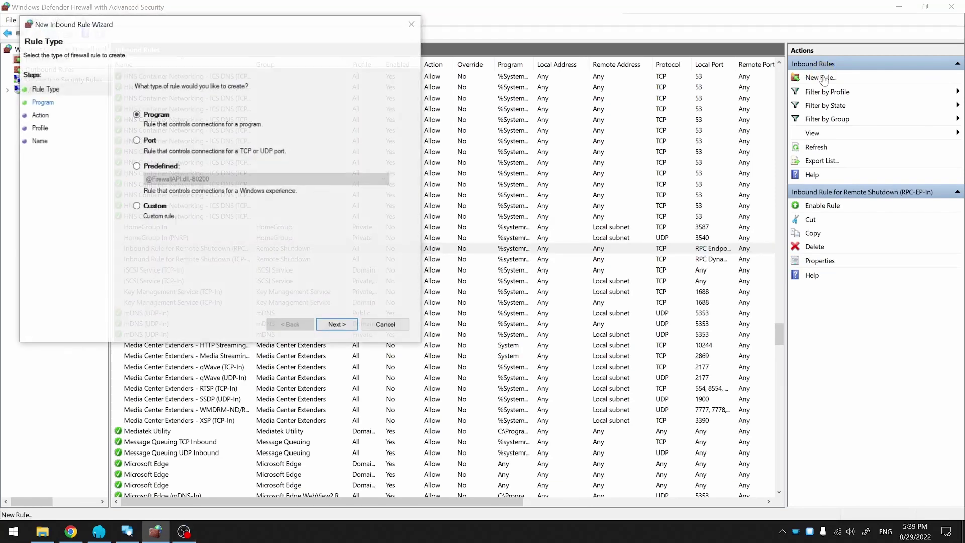
click(337, 326)
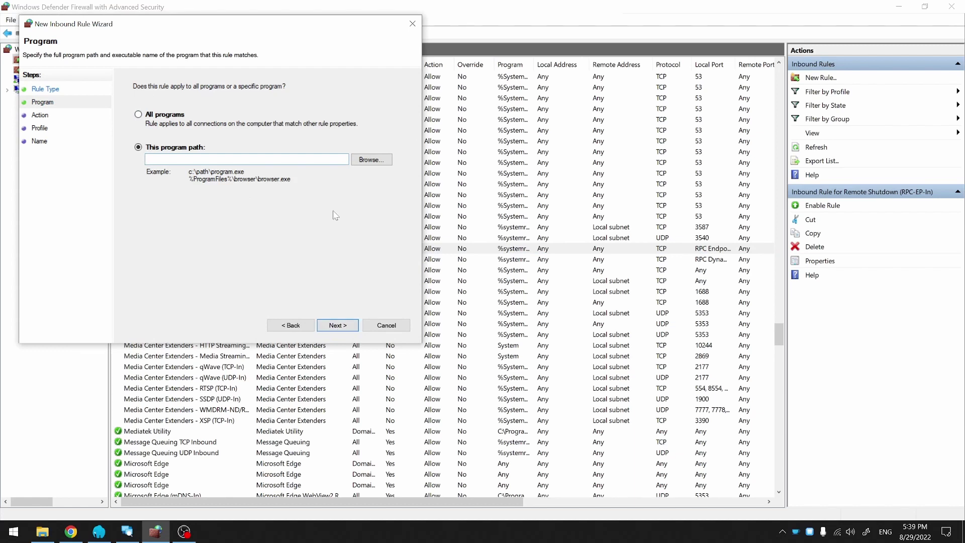
key(ctrl+v)
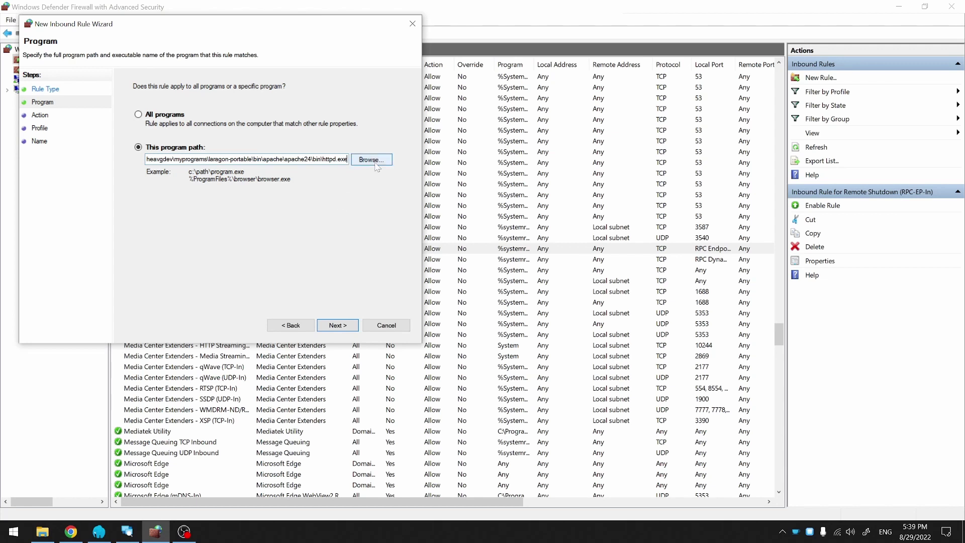
Make the new rule allow connections on Private networks only and name it httpd.
click(341, 325)
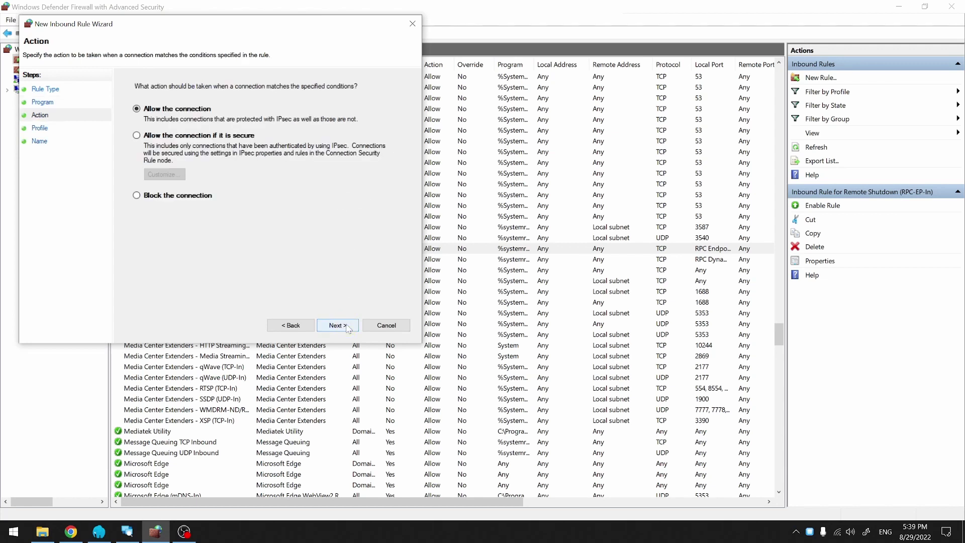
click(337, 325)
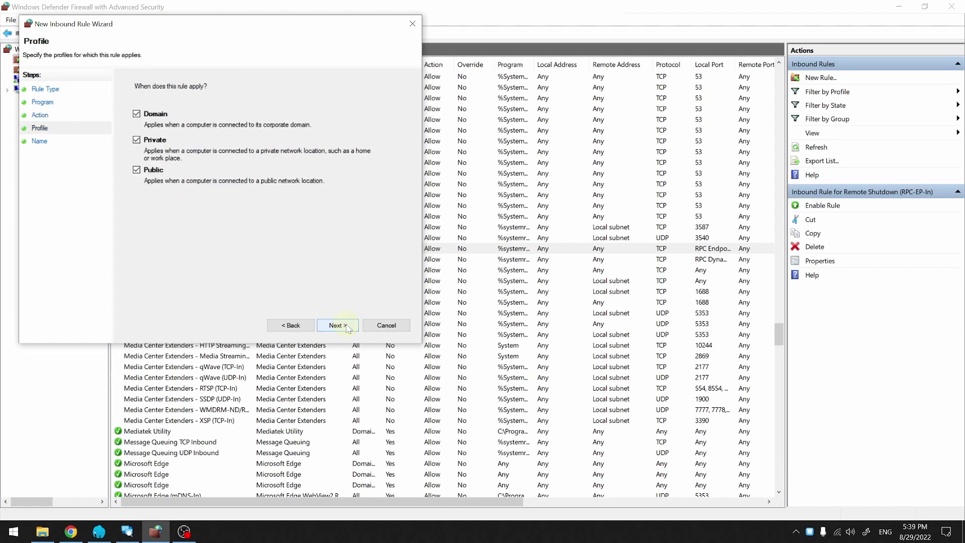
click(152, 170)
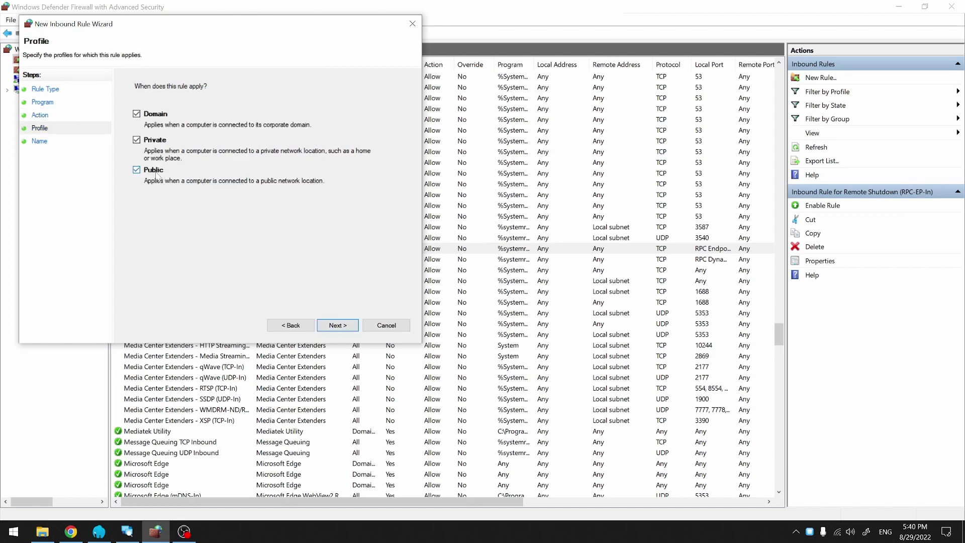
click(157, 117)
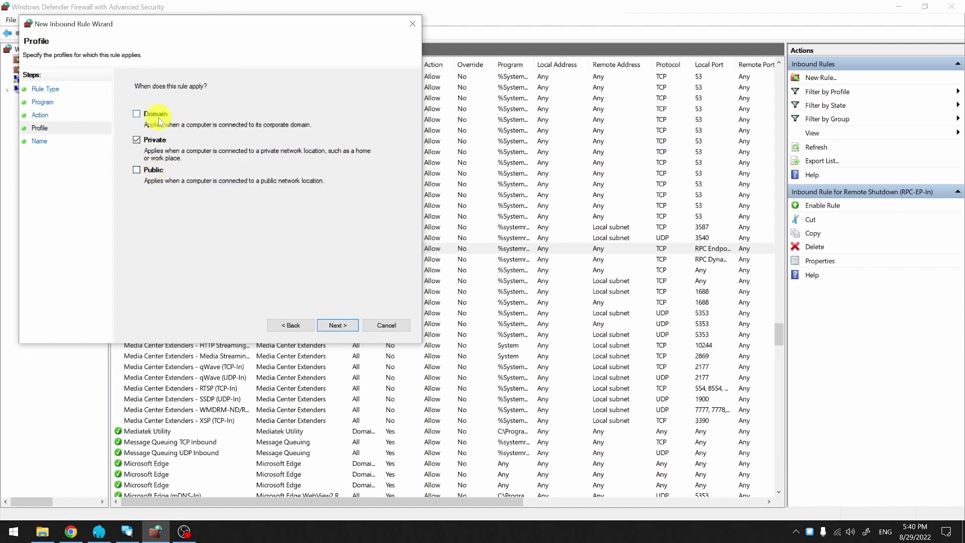
click(337, 326)
text(httpd)
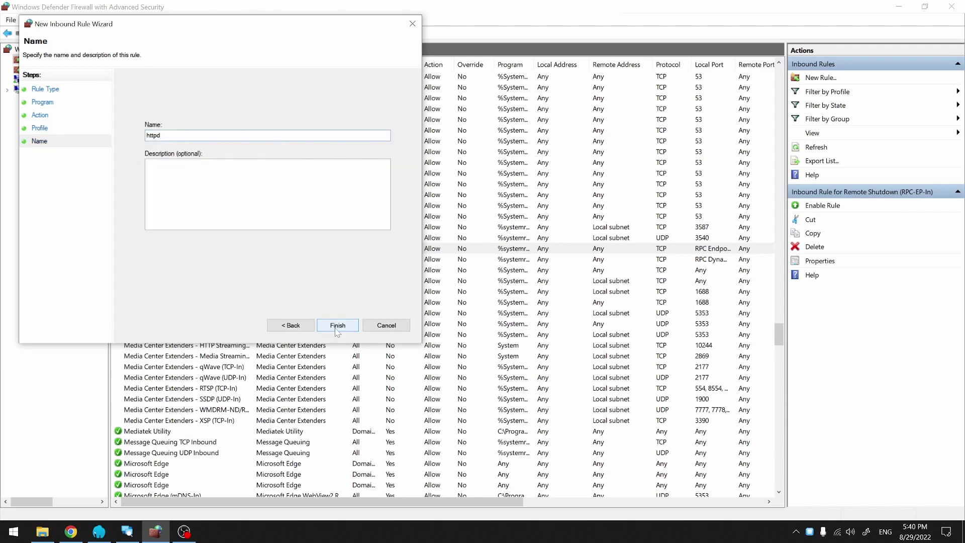
click(337, 327)
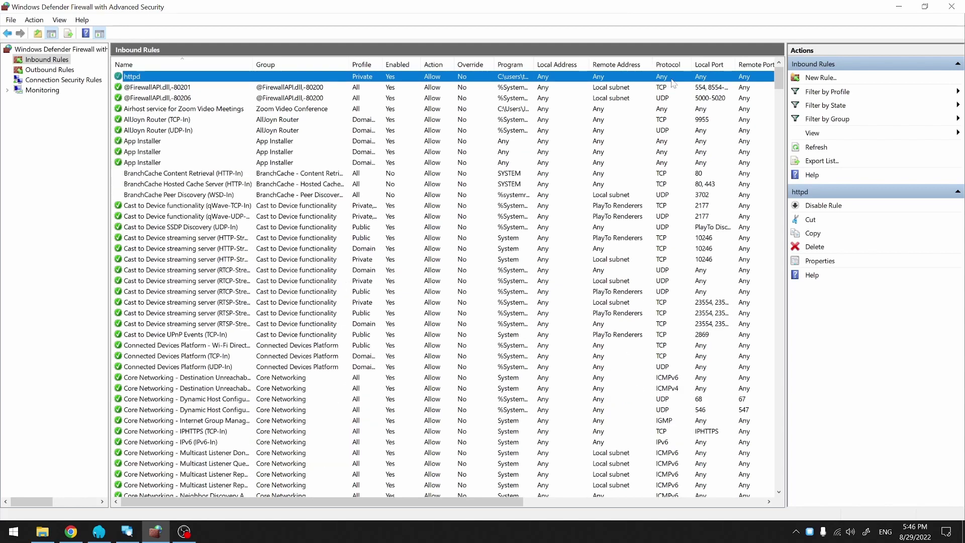
Restrict the httpd rule's protocol type to TCP in its properties.
double_click(671, 78)
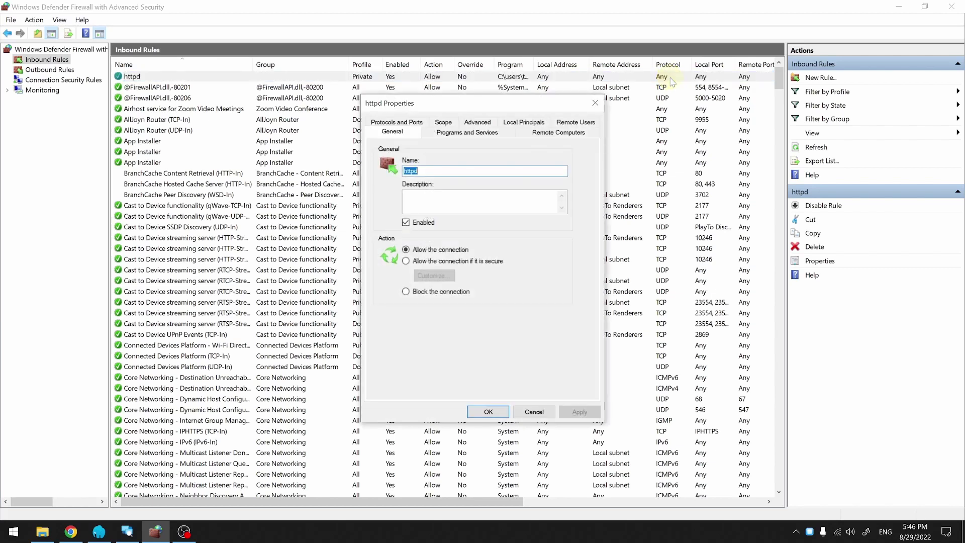
click(443, 122)
click(397, 131)
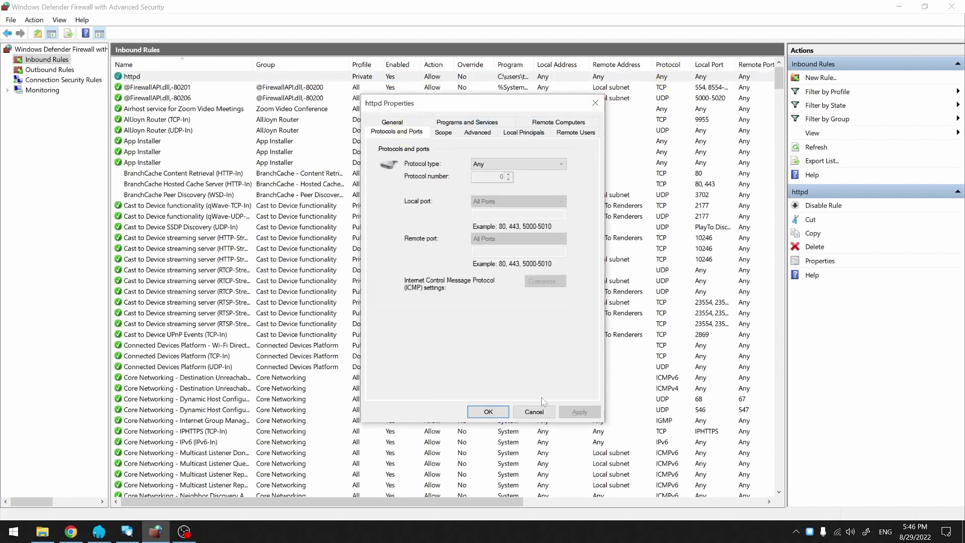
click(536, 165)
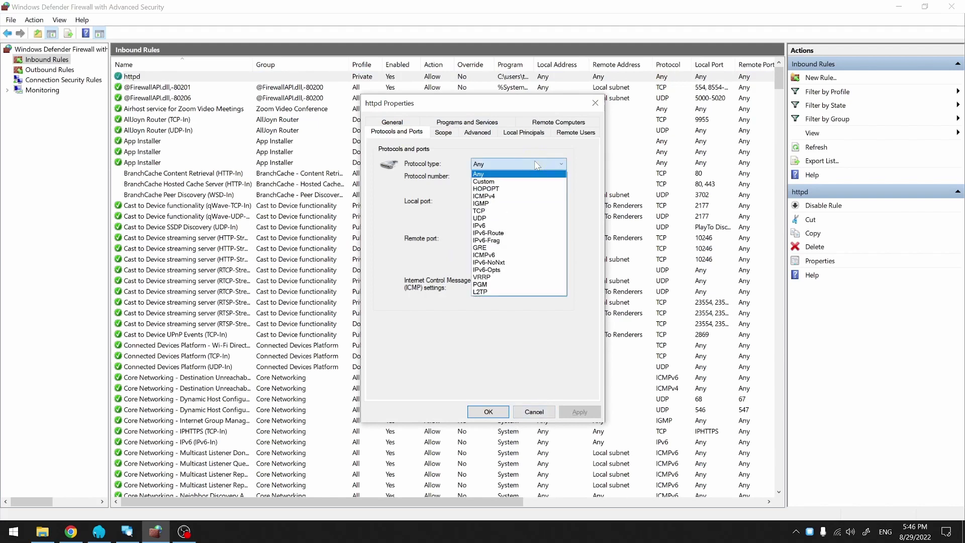
click(518, 211)
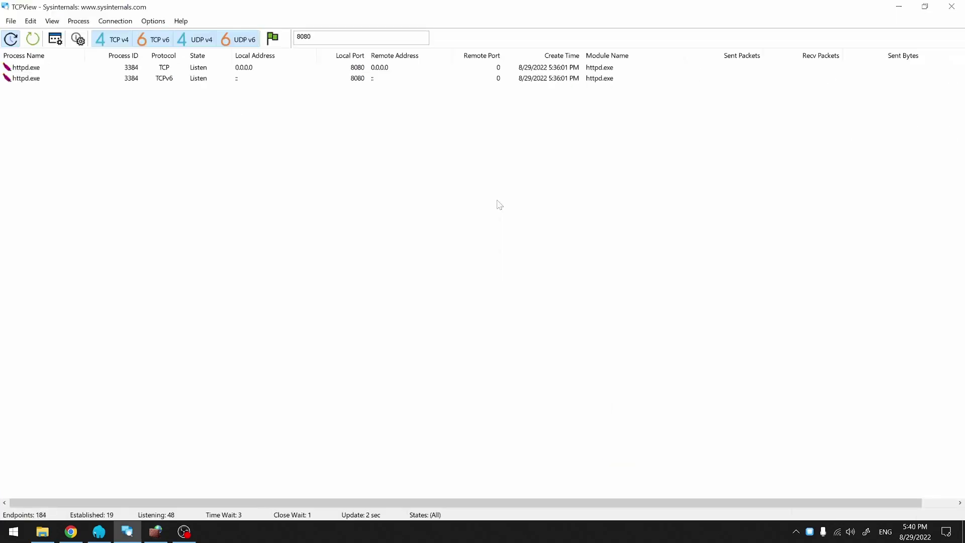